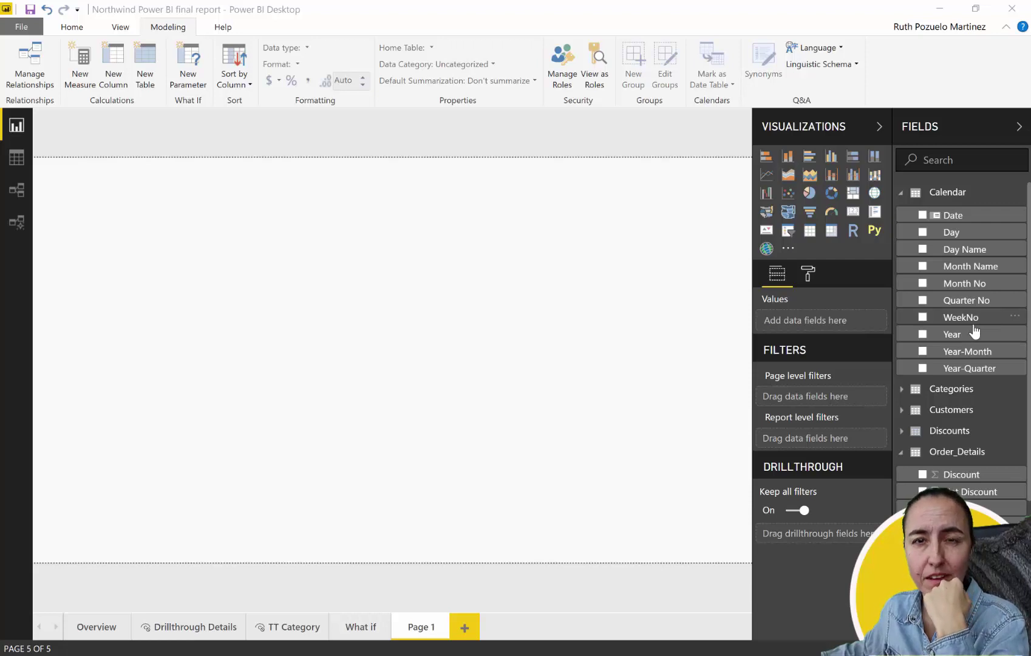
# Step: Add the Year, Month Name and Sales fields to the report page as a table
pyautogui.moveTo(978, 333); pyautogui.dragTo(668, 300)
pyautogui.moveTo(986, 267); pyautogui.dragTo(411, 304)
pyautogui.scroll(-3, 985, 463)
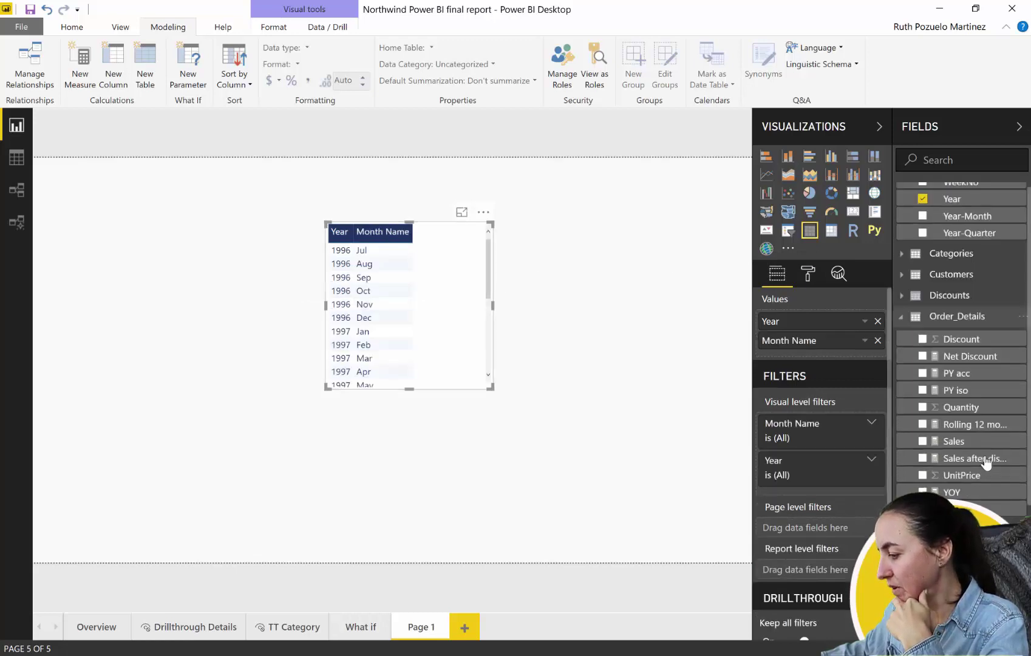
pyautogui.scroll(-2, 985, 462)
pyautogui.moveTo(965, 379); pyautogui.dragTo(460, 383)
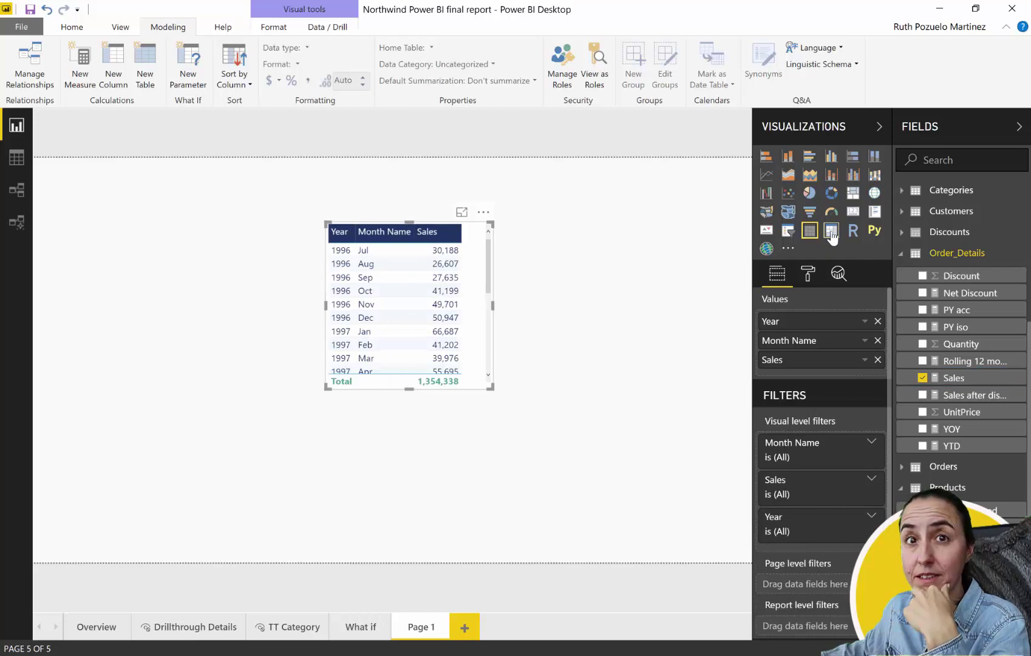
# Step: Convert the table to a matrix, widen it to show all months, and move it to the upper left
pyautogui.click(832, 235)
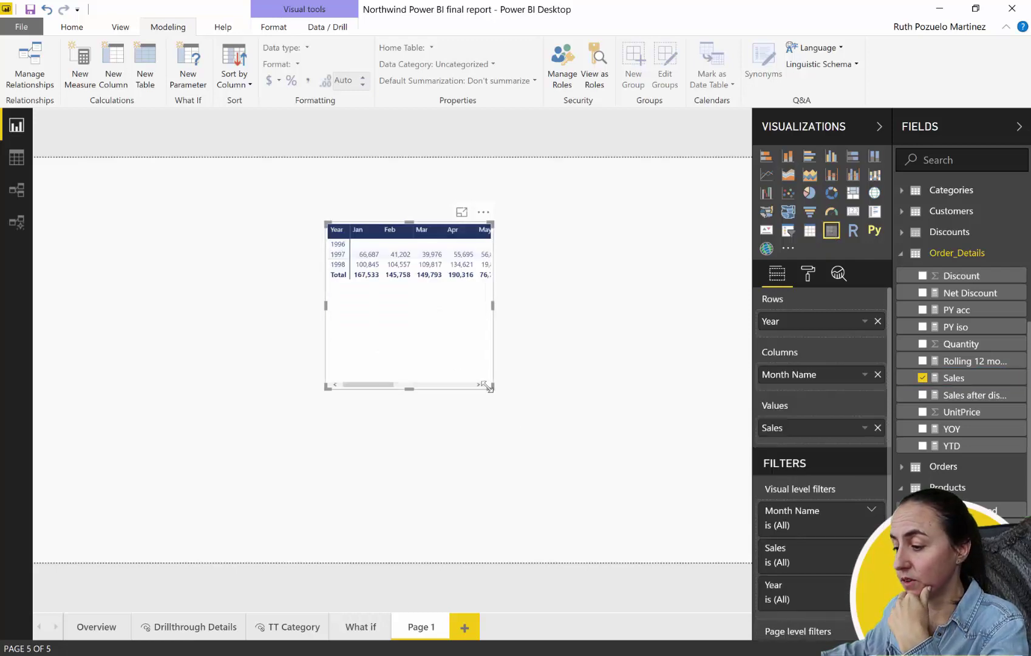
pyautogui.moveTo(489, 387); pyautogui.dragTo(719, 313)
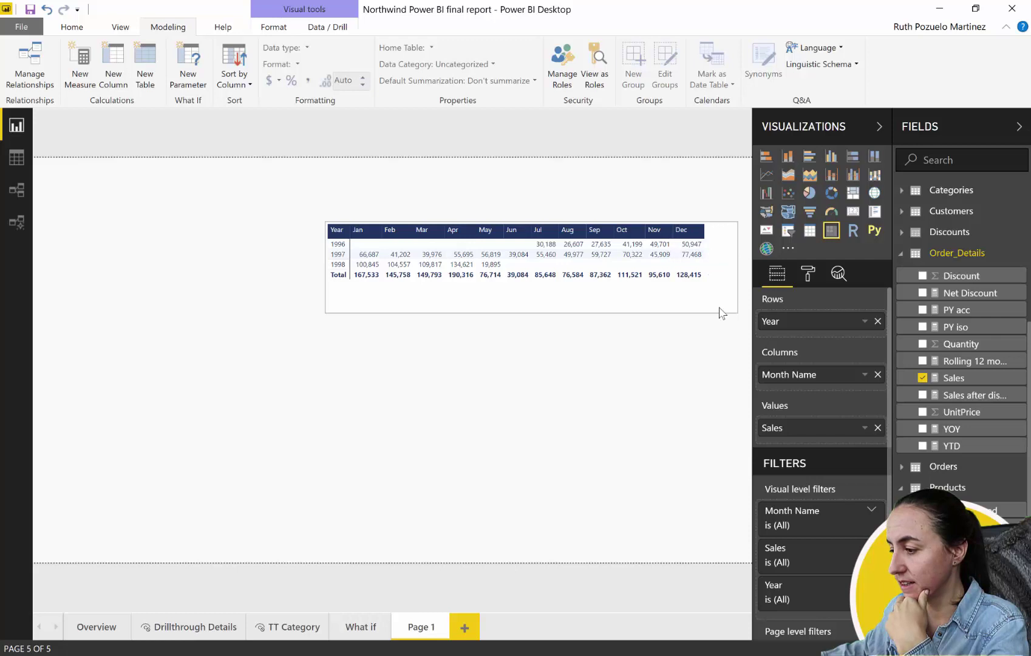
pyautogui.moveTo(676, 214); pyautogui.dragTo(416, 191)
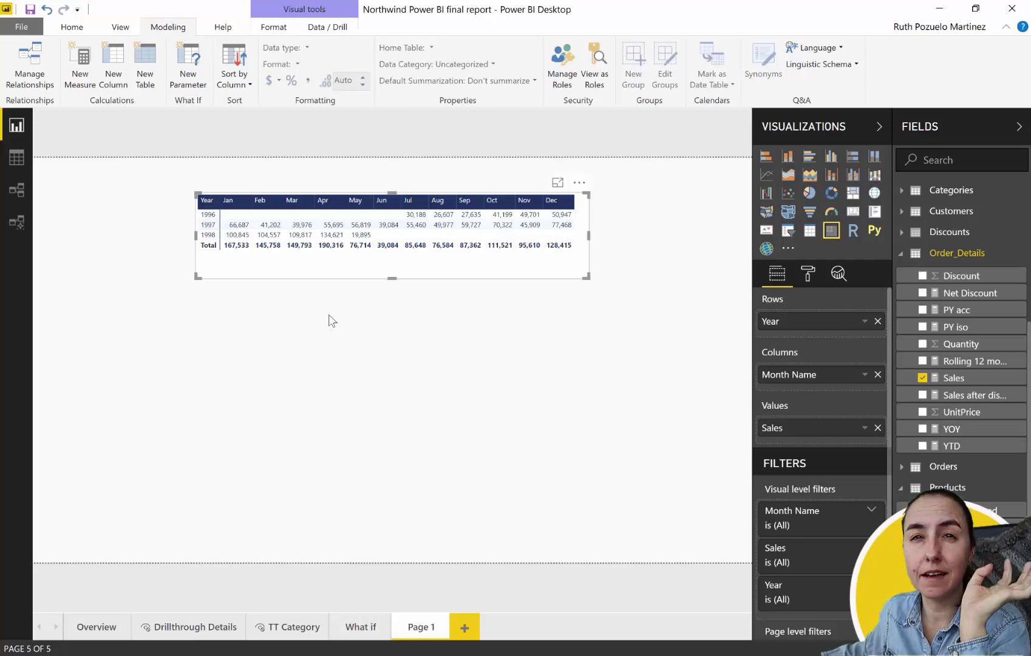
# Step: Switch Row subtotals off to drop the matrix's Total row, nudging the matrix slightly down
pyautogui.click(809, 273)
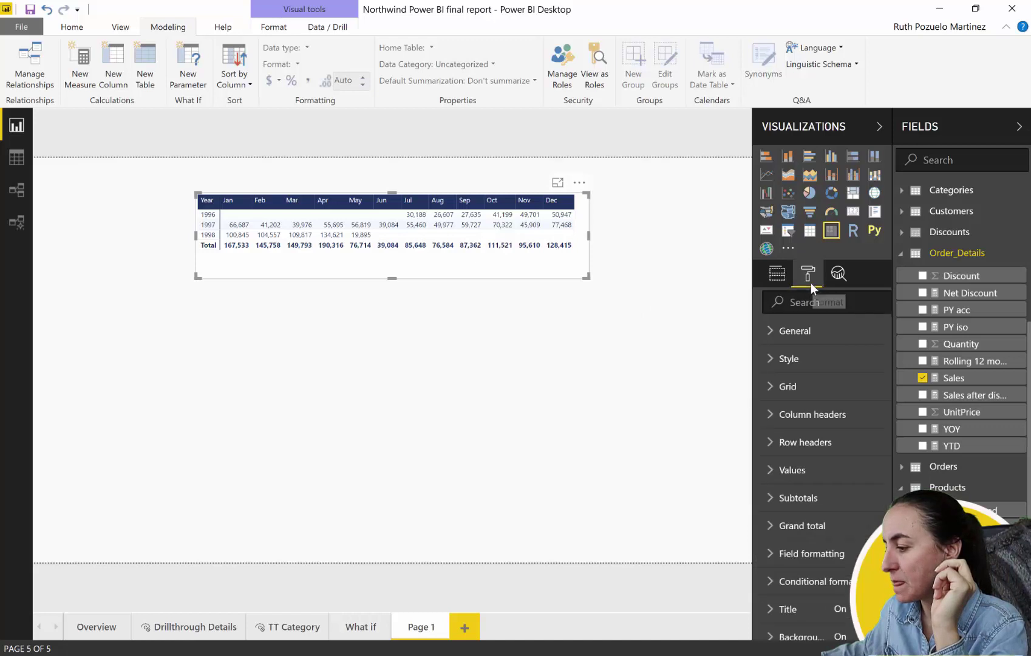
pyautogui.click(794, 499)
pyautogui.click(788, 544)
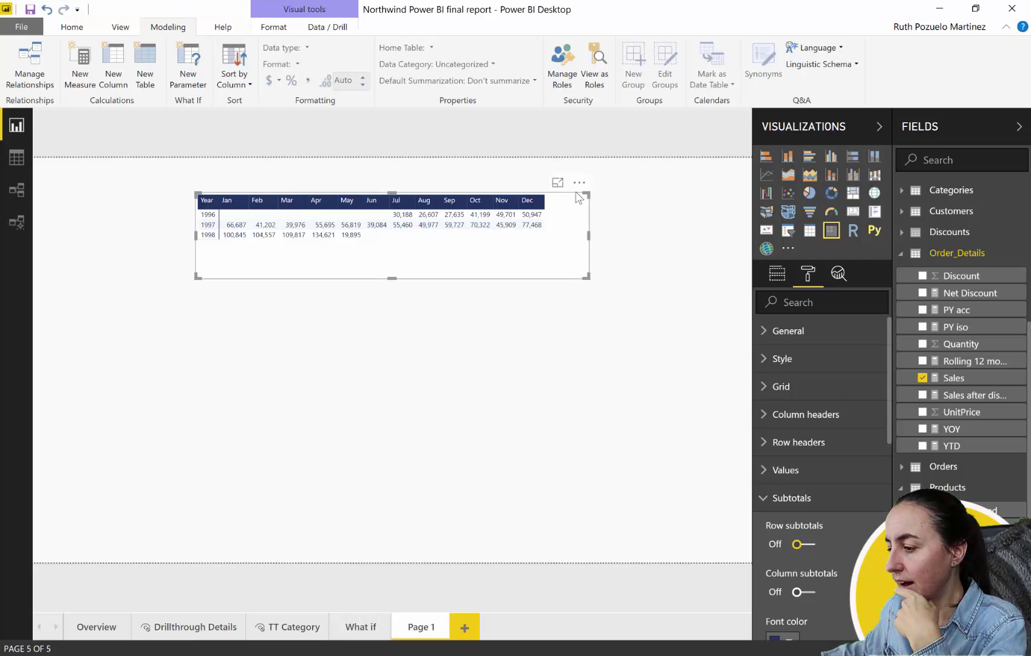
pyautogui.moveTo(577, 197); pyautogui.dragTo(577, 200)
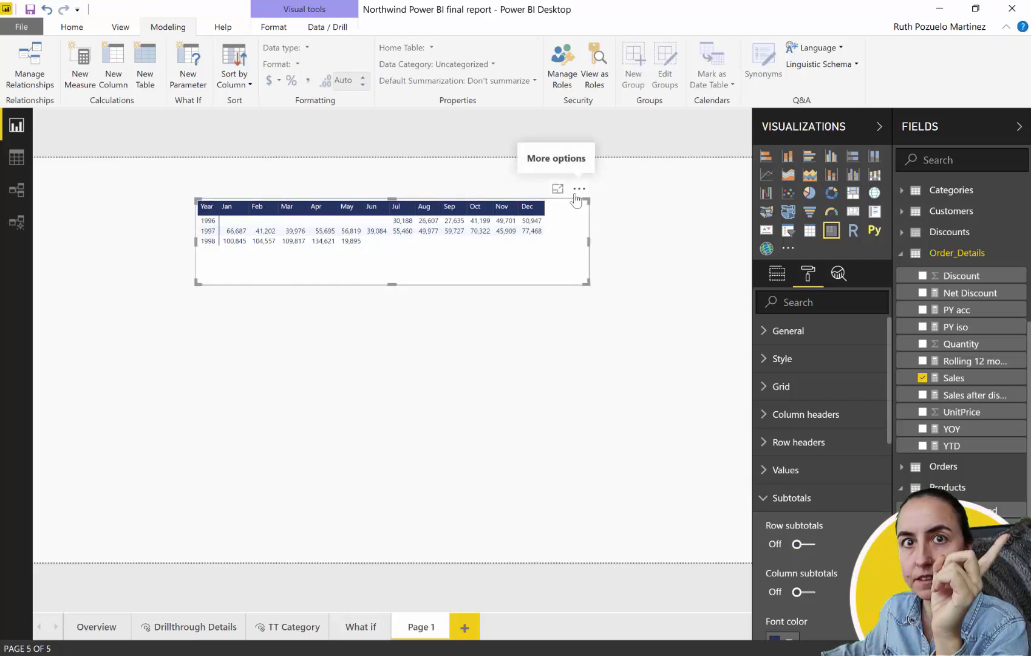
pyautogui.click(770, 273)
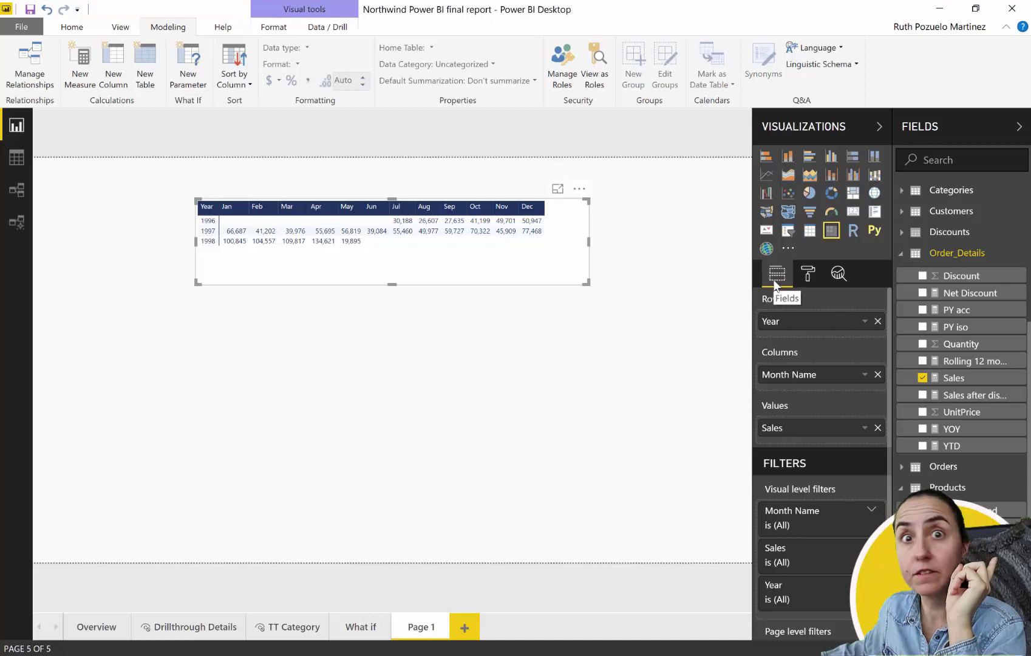
# Step: Give Sales a diverging background colour scale with minimum colour ed5d68
pyautogui.click(863, 428)
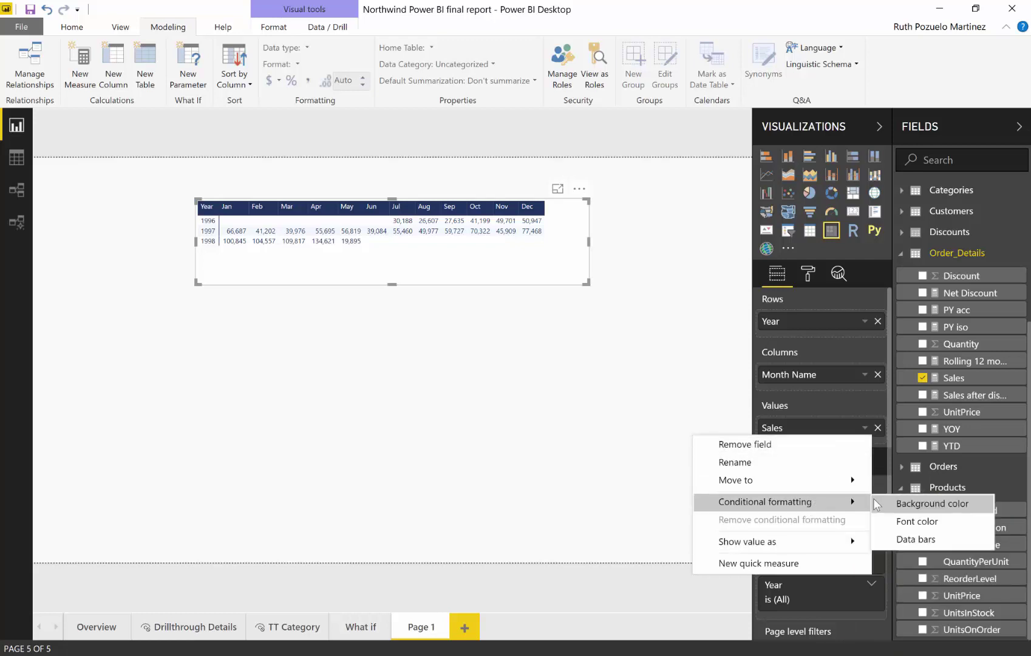
pyautogui.click(914, 502)
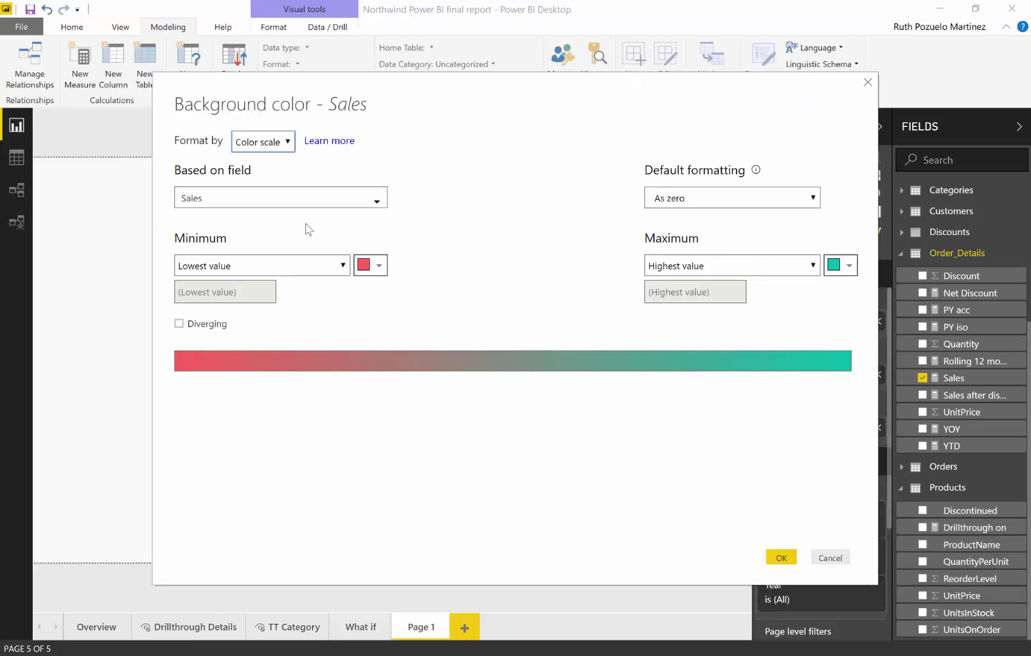
pyautogui.click(208, 327)
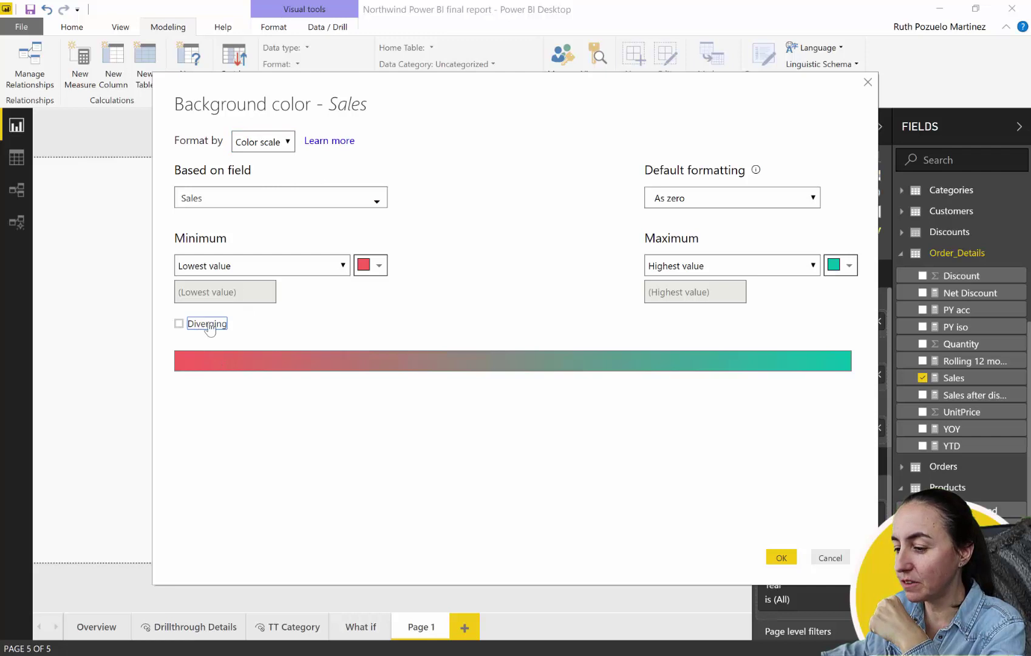
pyautogui.click(179, 324)
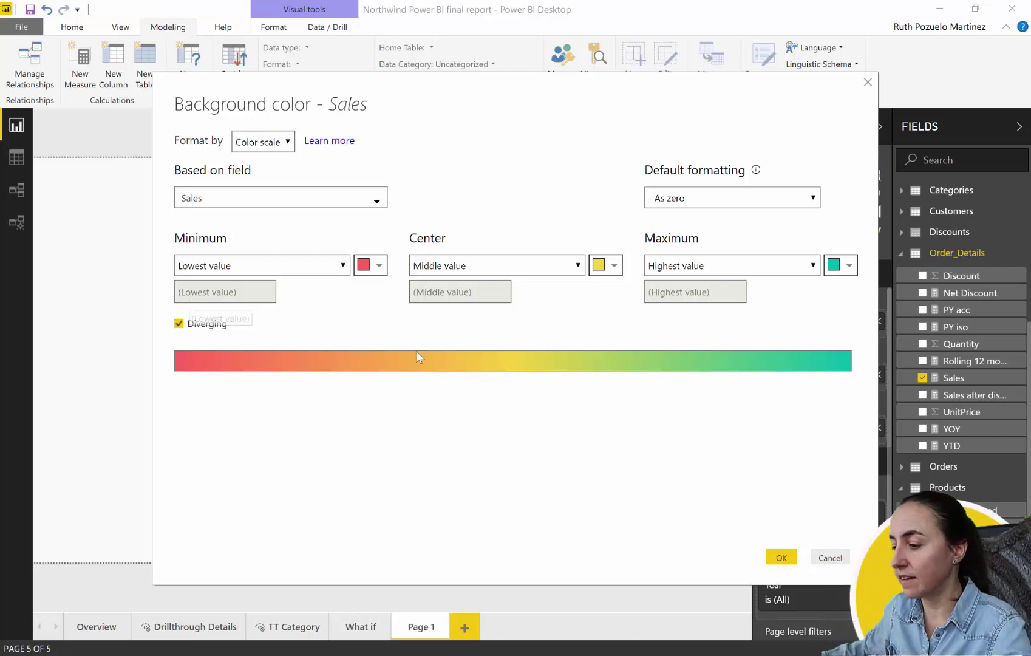
pyautogui.click(371, 267)
pyautogui.click(322, 418)
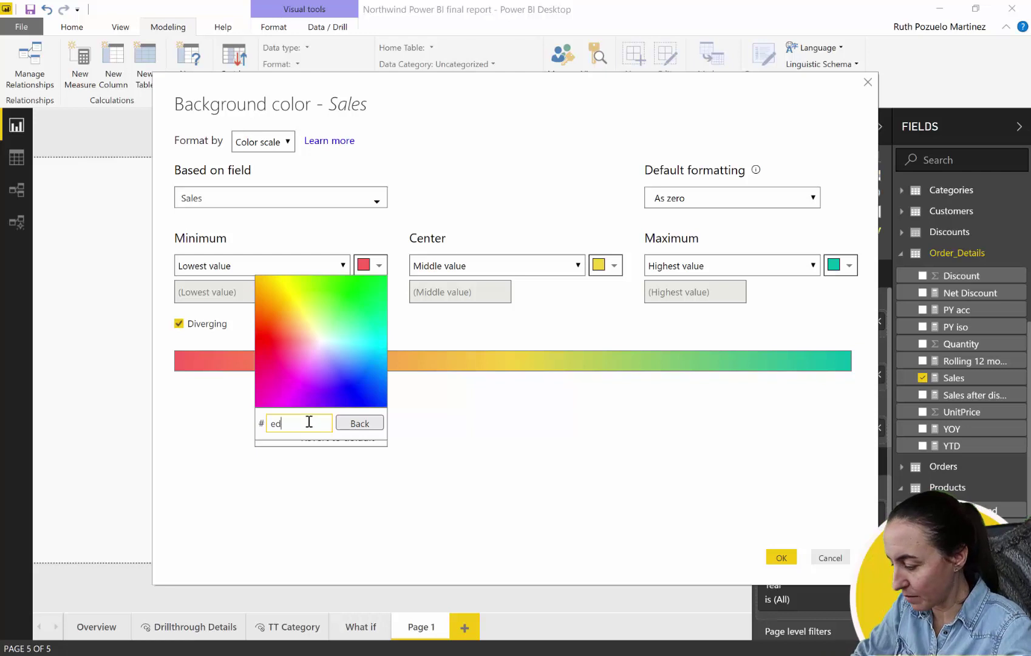
pyautogui.write('ed5')
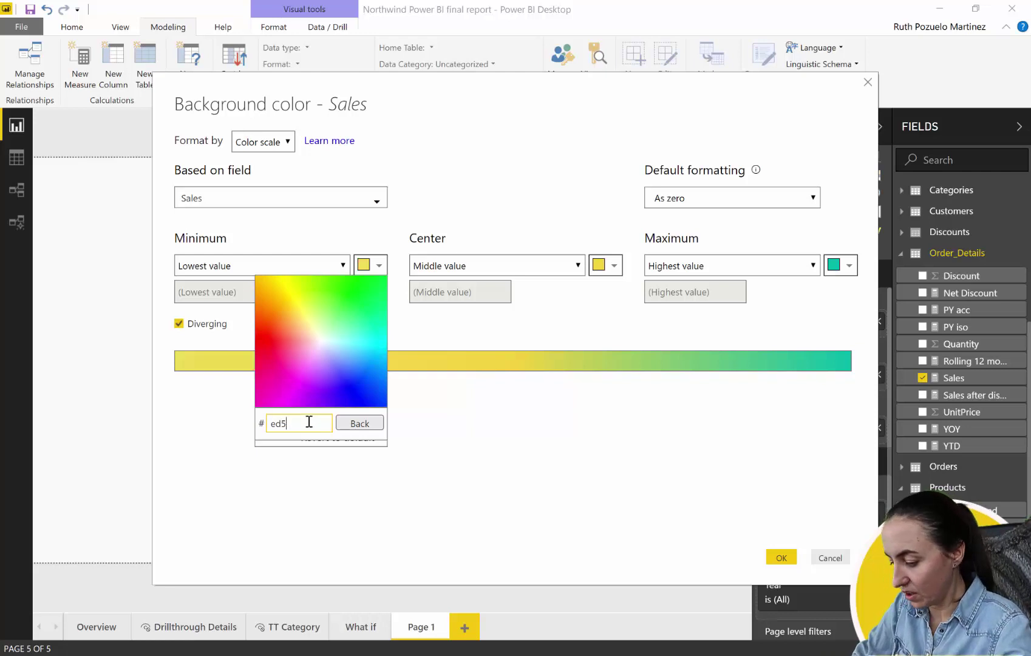
pyautogui.write('d68')
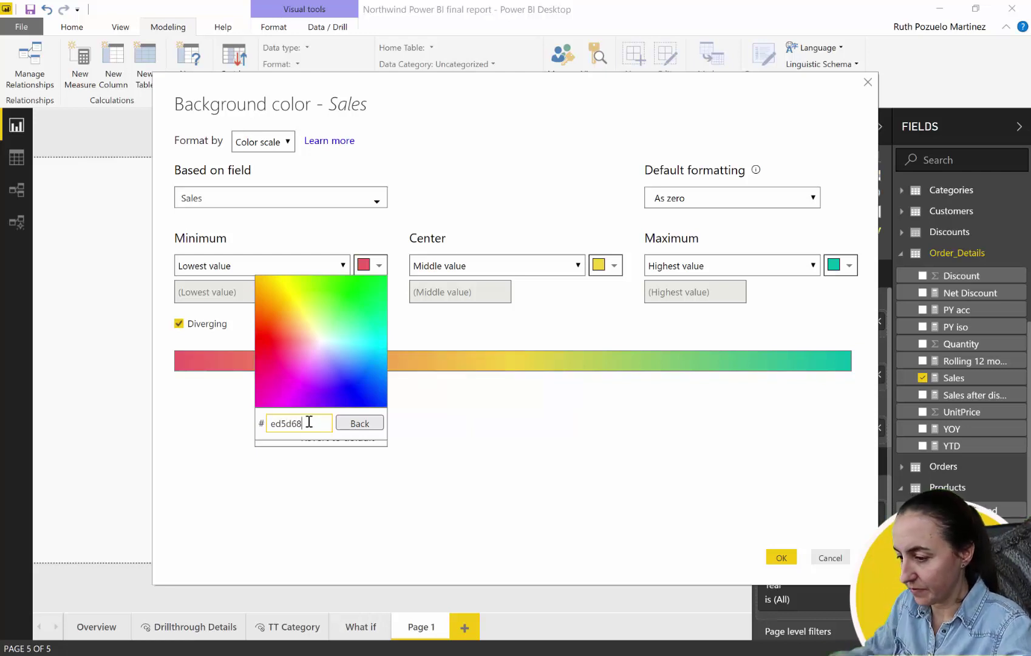
pyautogui.click(425, 456)
# Step: Set the centre colour to pale yellow fae999 and maximum to teal 73bcb, then apply
pyautogui.click(608, 265)
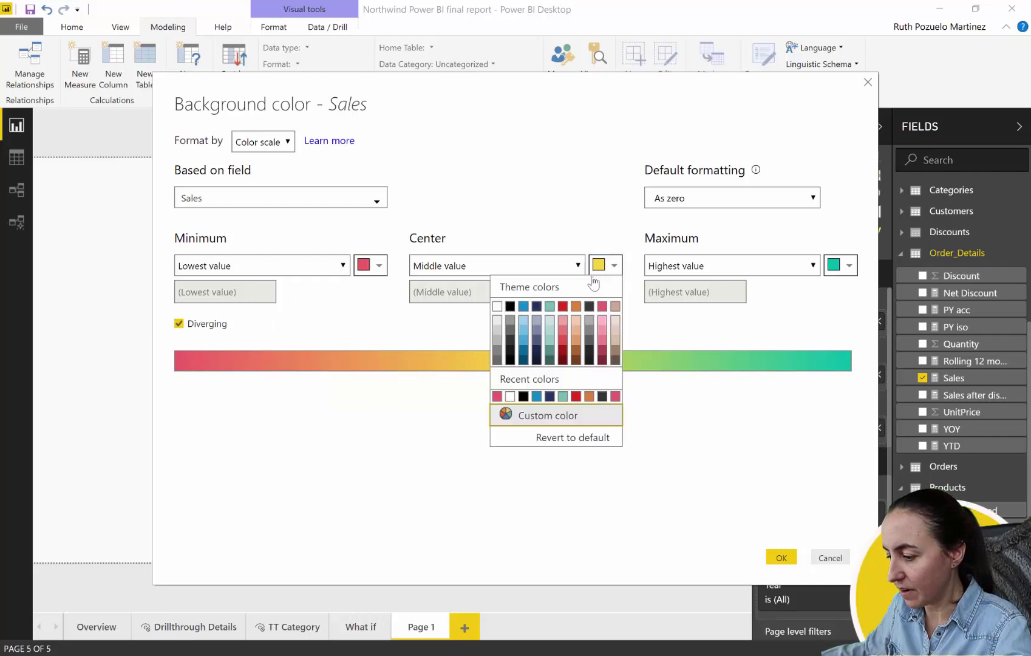
pyautogui.click(532, 419)
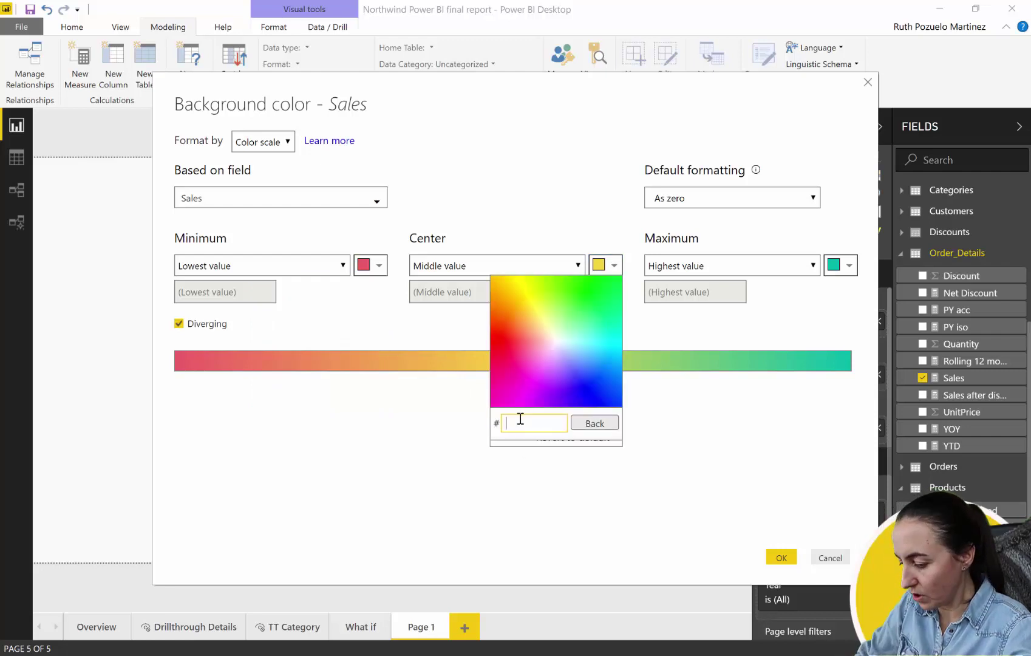
pyautogui.write('fae')
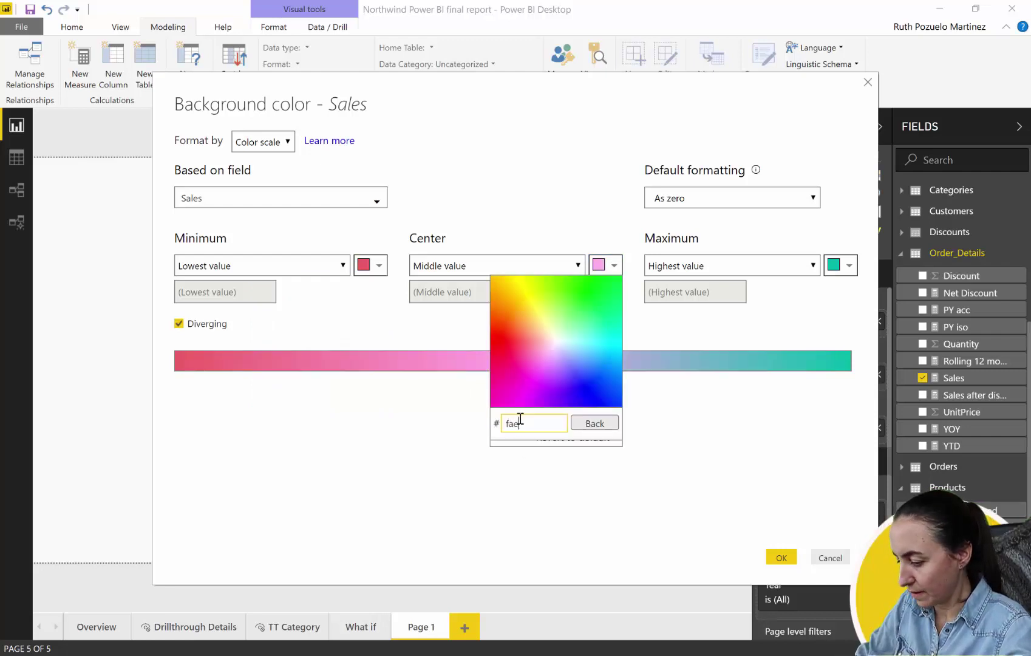
pyautogui.write('999')
pyautogui.press('Return')
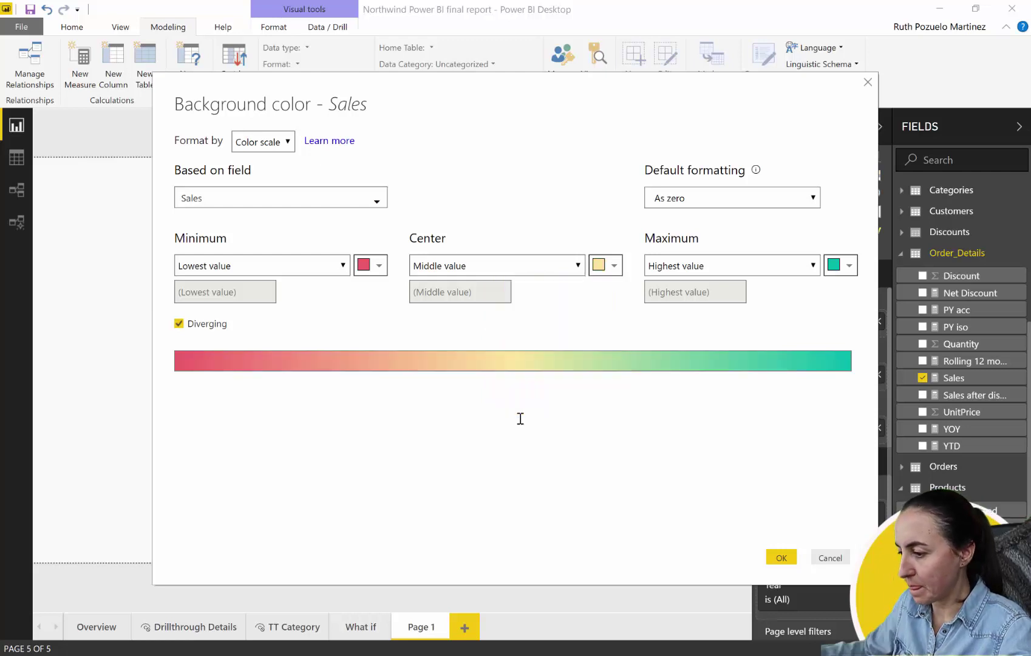
pyautogui.click(849, 265)
pyautogui.click(772, 415)
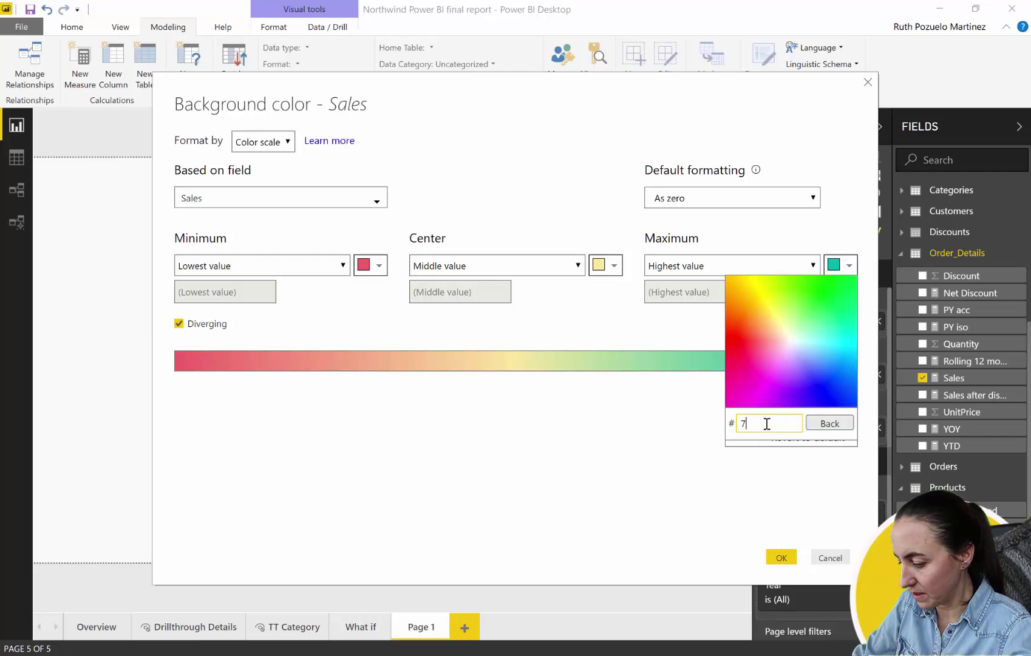
pyautogui.write('73bc')
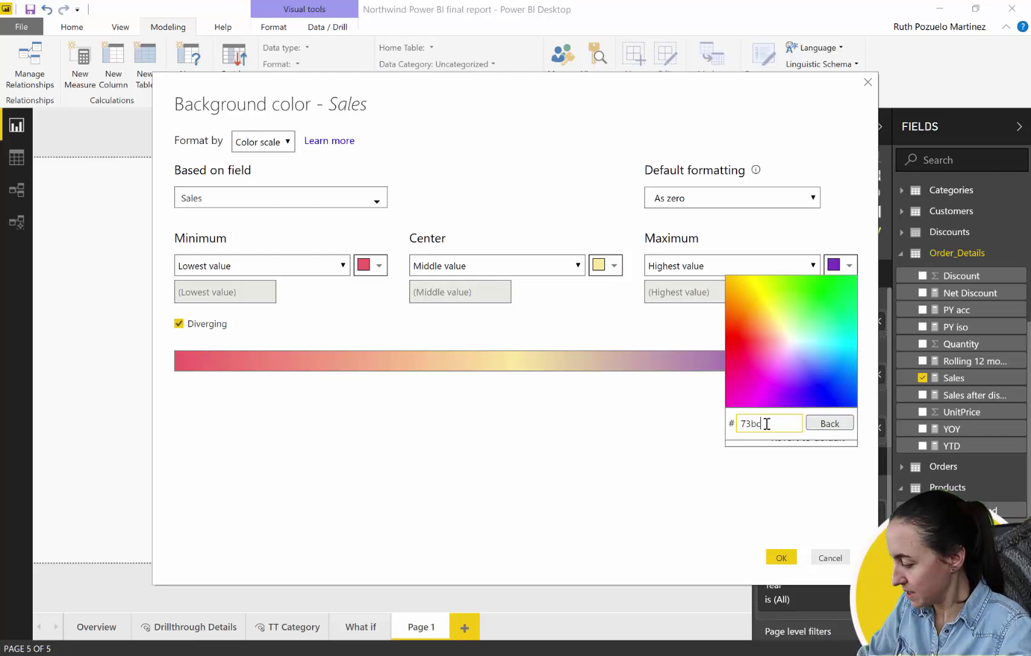
pyautogui.write('b')
pyautogui.press('Return')
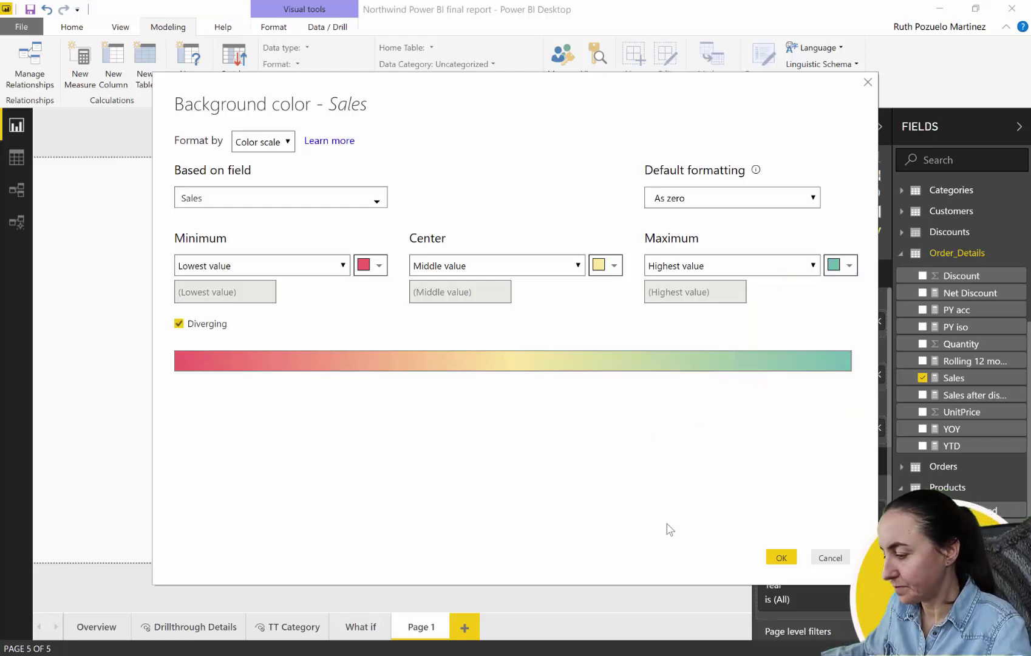
pyautogui.click(780, 557)
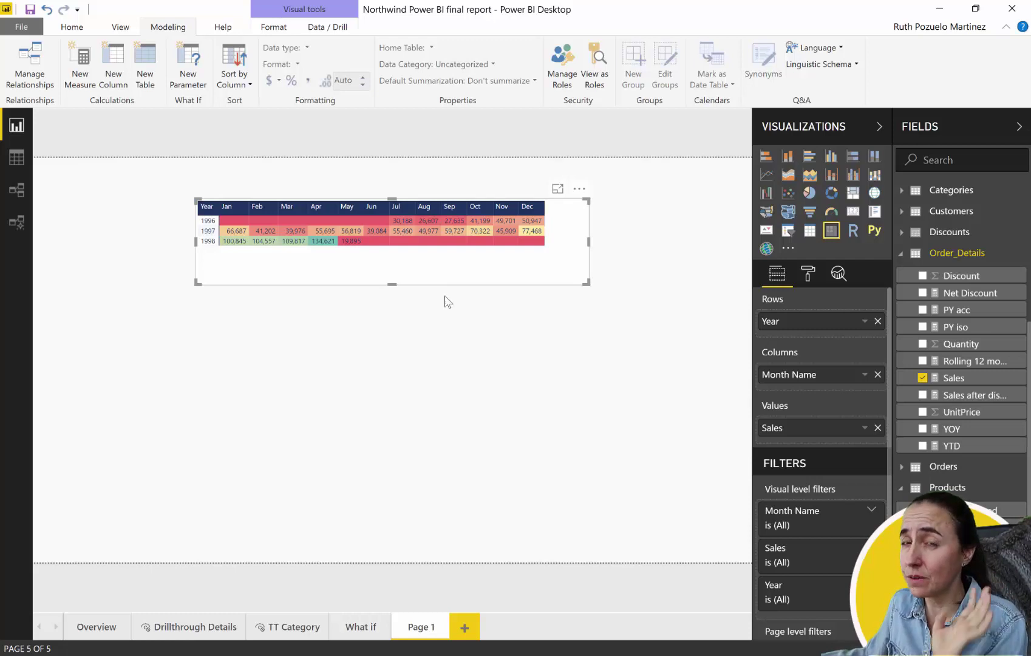
# Step: Set the Sales background's default formatting to Specific color, light grey E6E6E6, and apply it
pyautogui.click(865, 428)
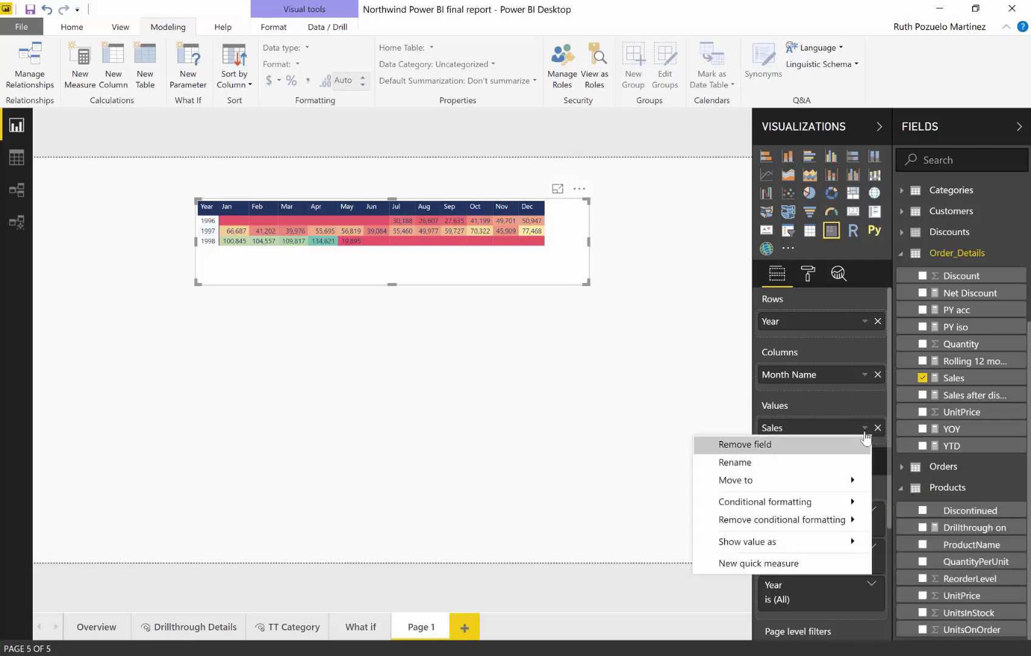
pyautogui.moveTo(841, 501)
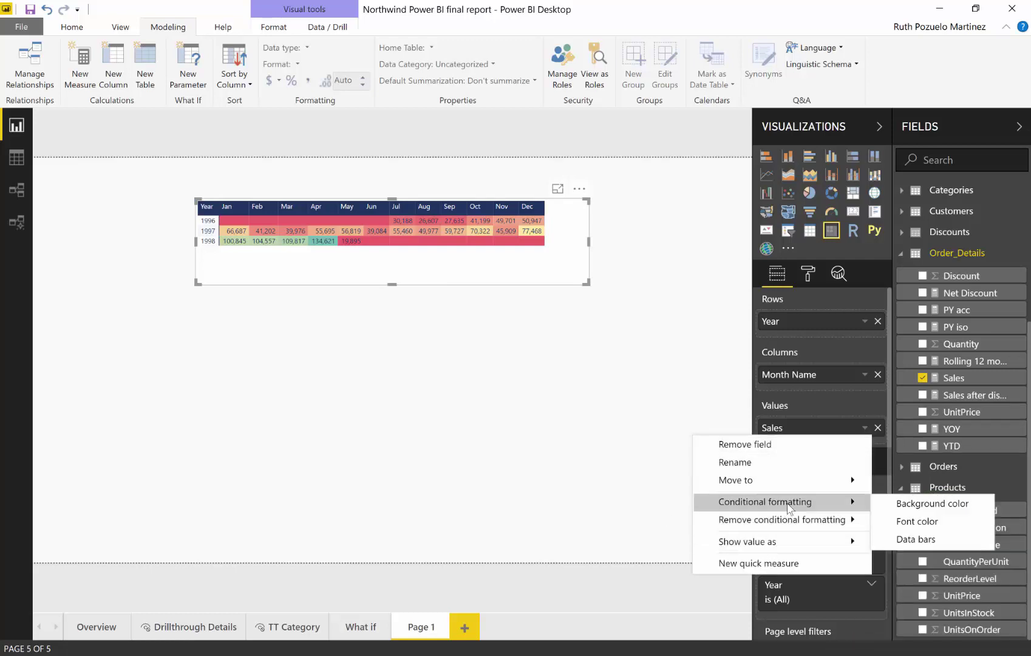
pyautogui.click(893, 503)
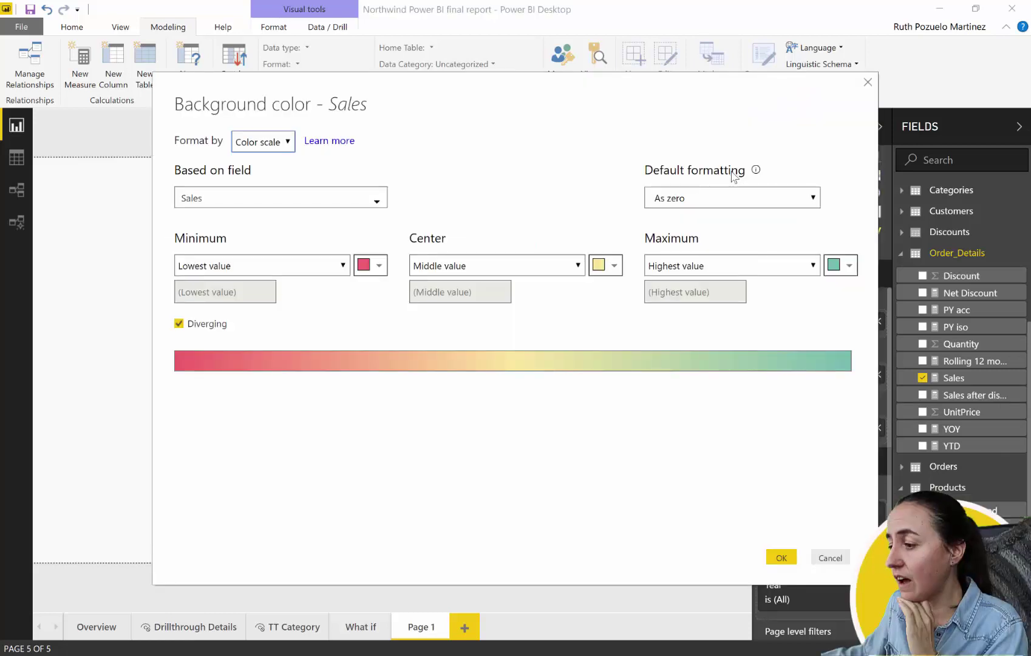
pyautogui.click(720, 197)
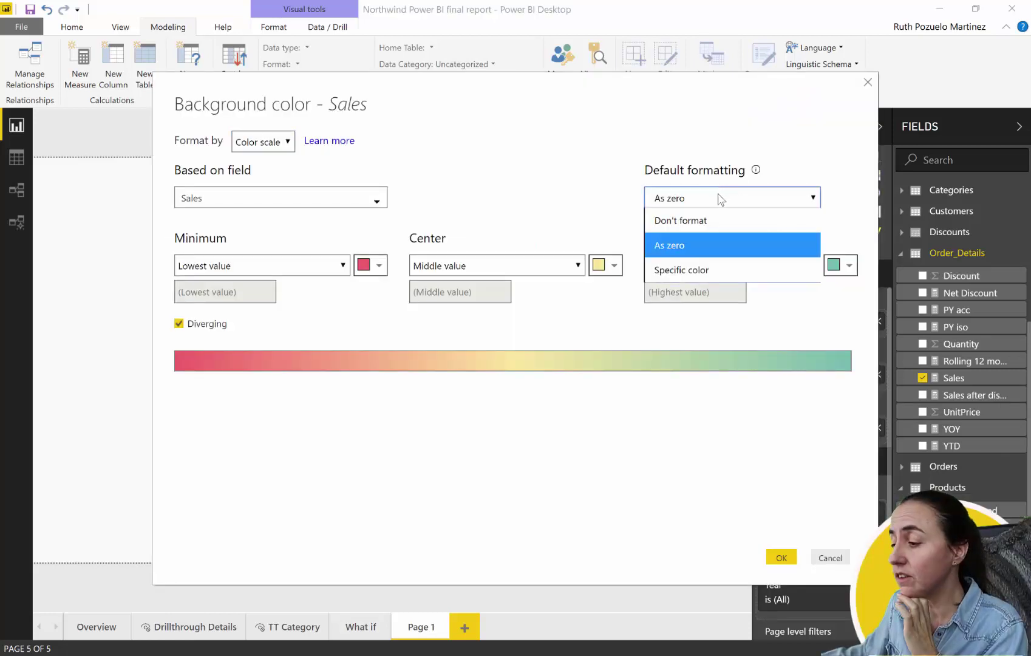
pyautogui.click(706, 271)
pyautogui.click(849, 197)
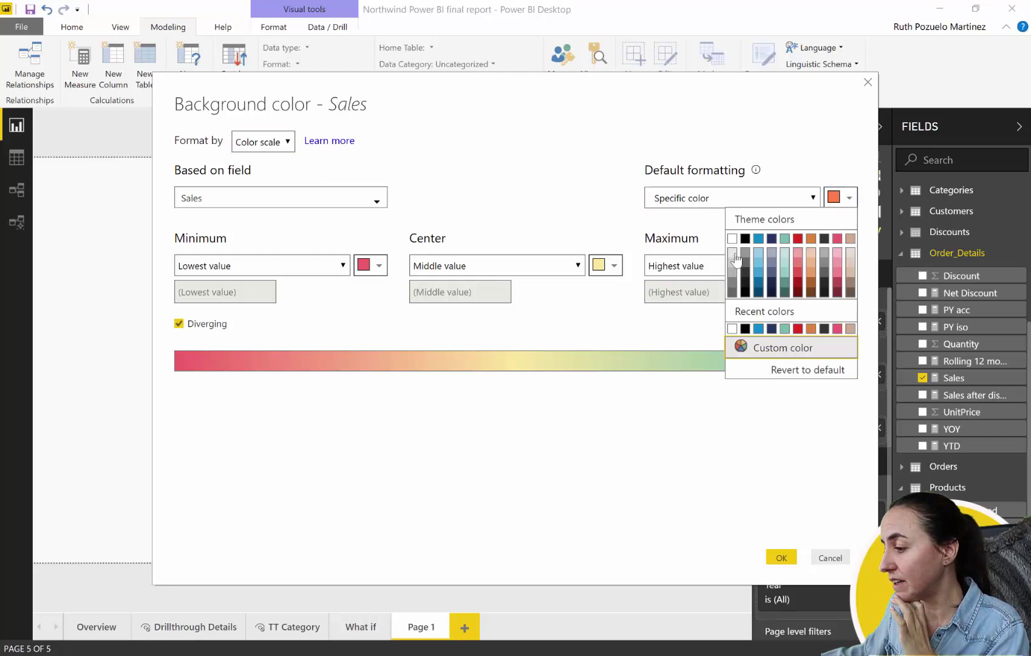
pyautogui.click(738, 264)
pyautogui.click(849, 198)
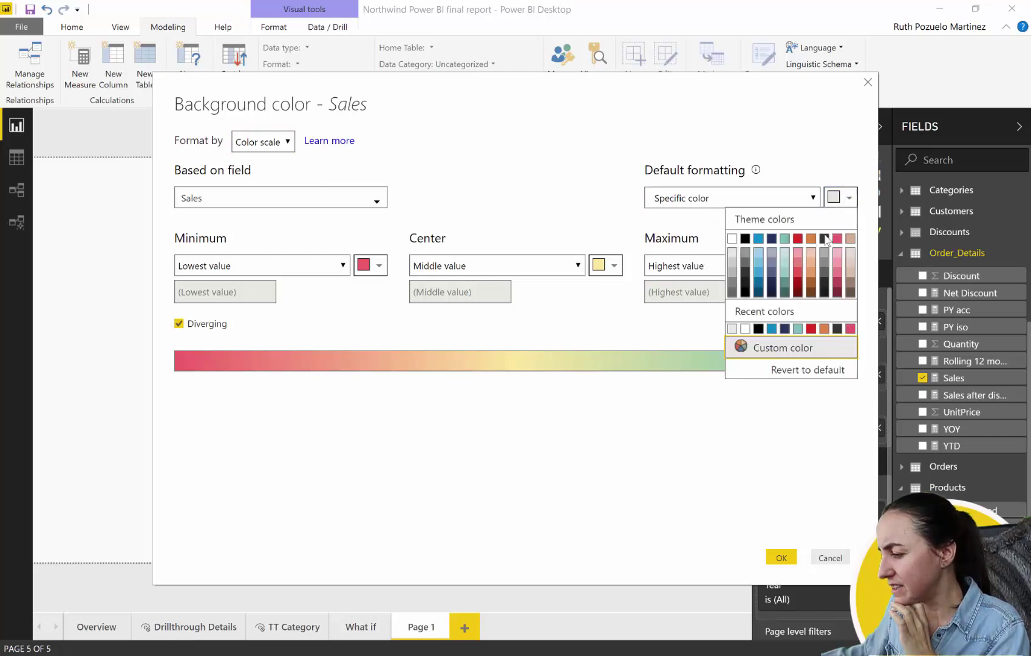
pyautogui.click(767, 349)
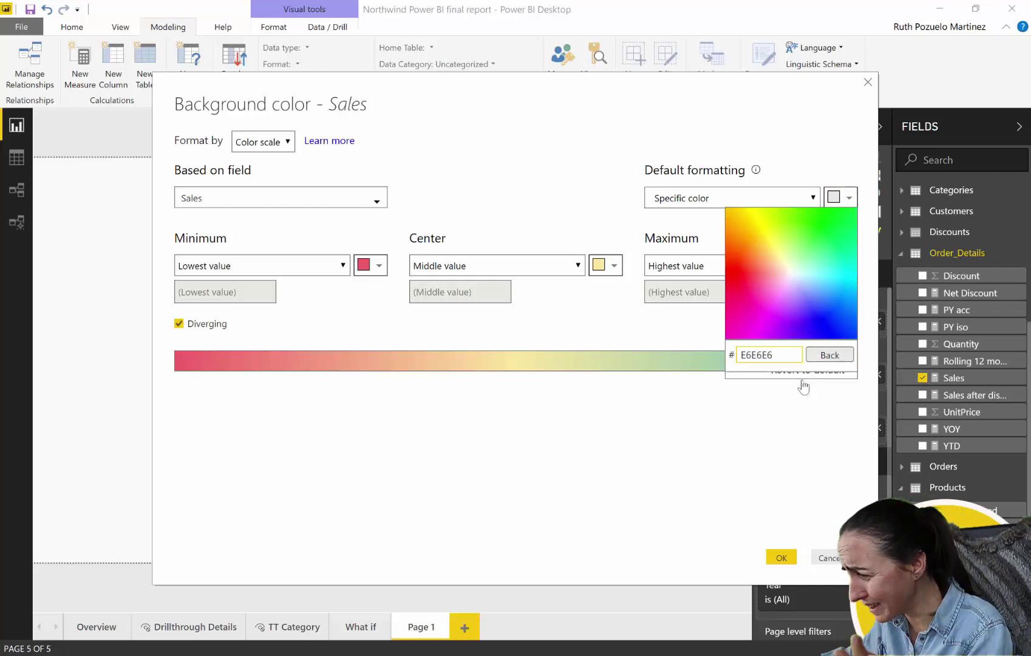
pyautogui.click(784, 381)
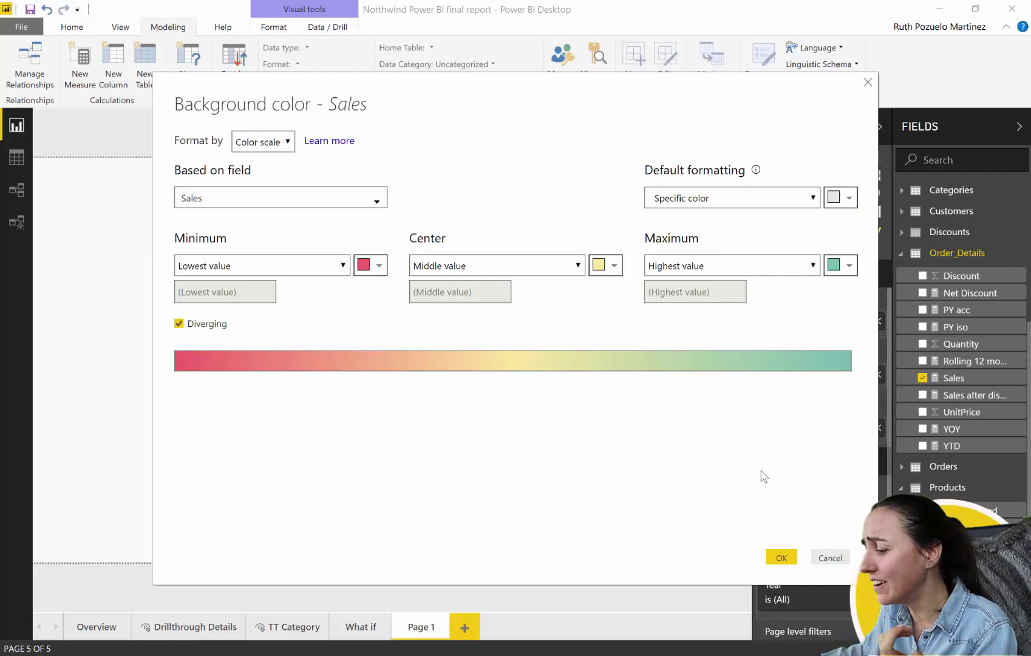
pyautogui.click(790, 554)
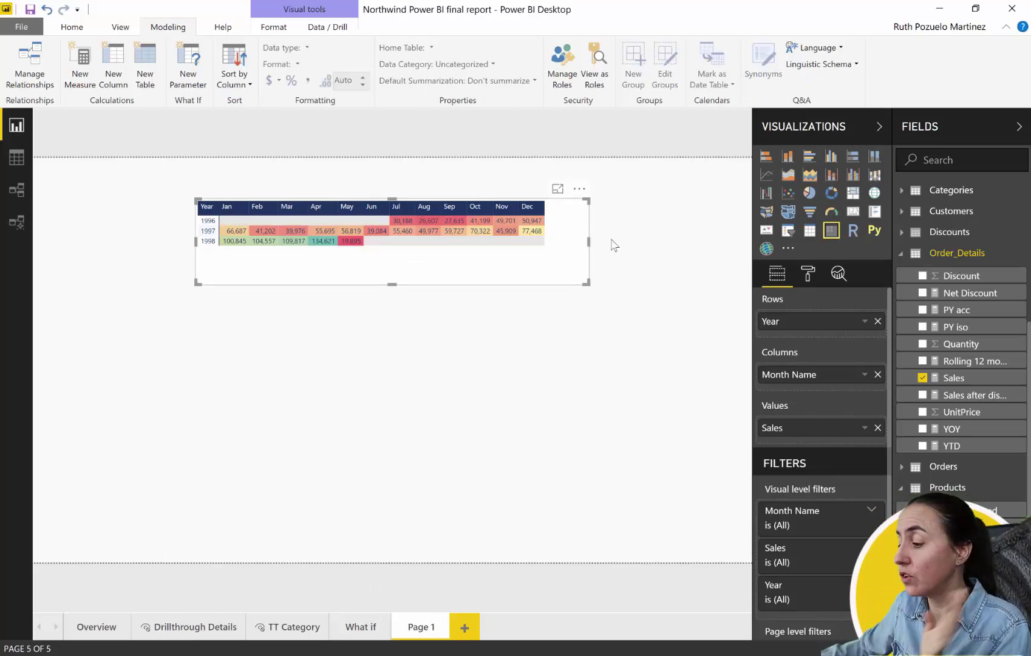
# Step: Change the Sales background's default formatting for blank cells to Don't format and apply
pyautogui.click(865, 429)
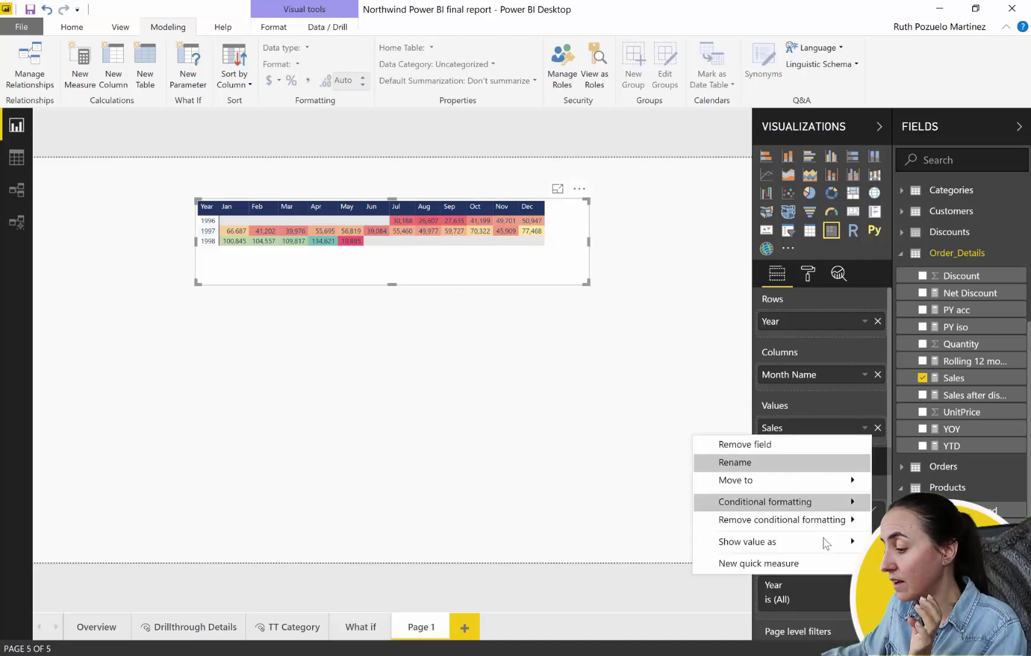
pyautogui.moveTo(835, 503)
pyautogui.click(898, 516)
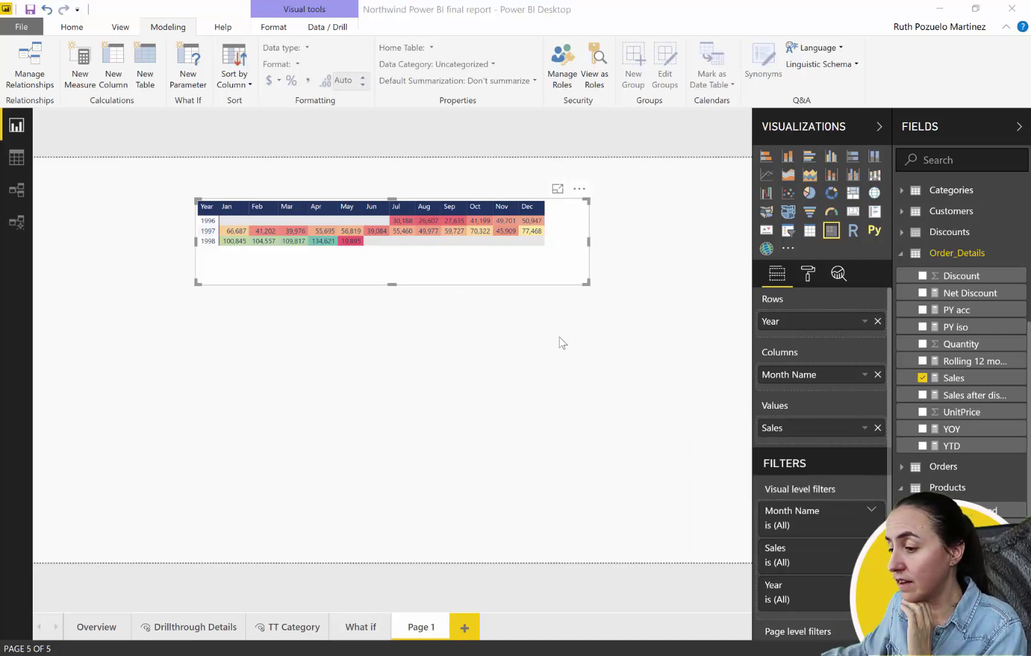
pyautogui.click(789, 198)
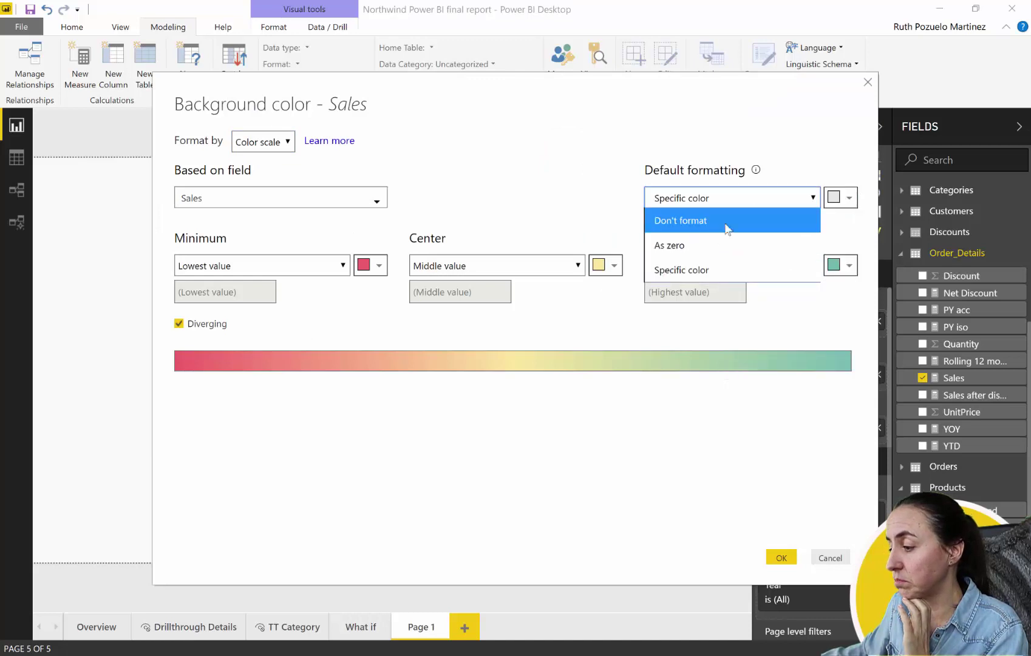
pyautogui.click(683, 221)
pyautogui.click(780, 557)
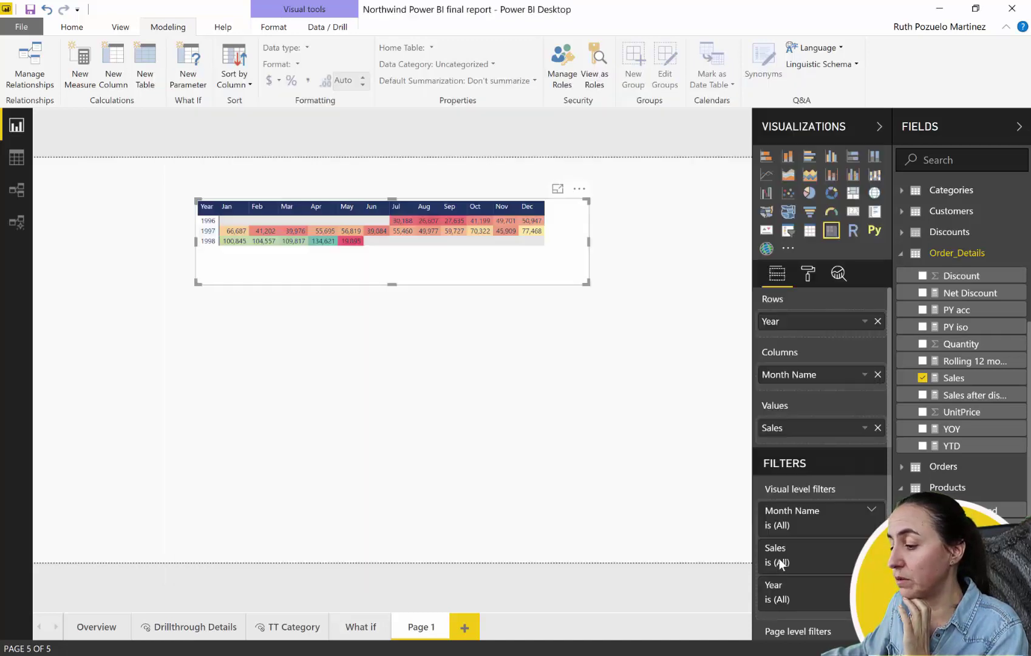